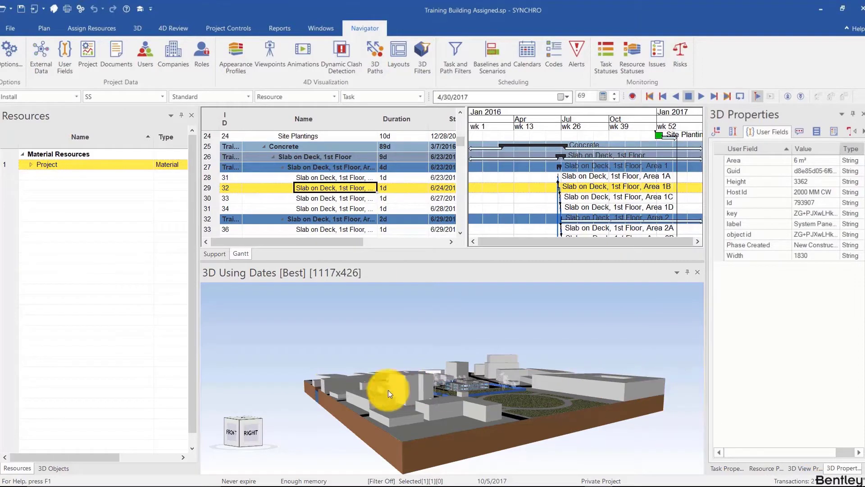
Show the 3D Objects tree and uncheck Objects of scene so no model is displayed
{"action": "left_click", "coordinate": [51, 469]}
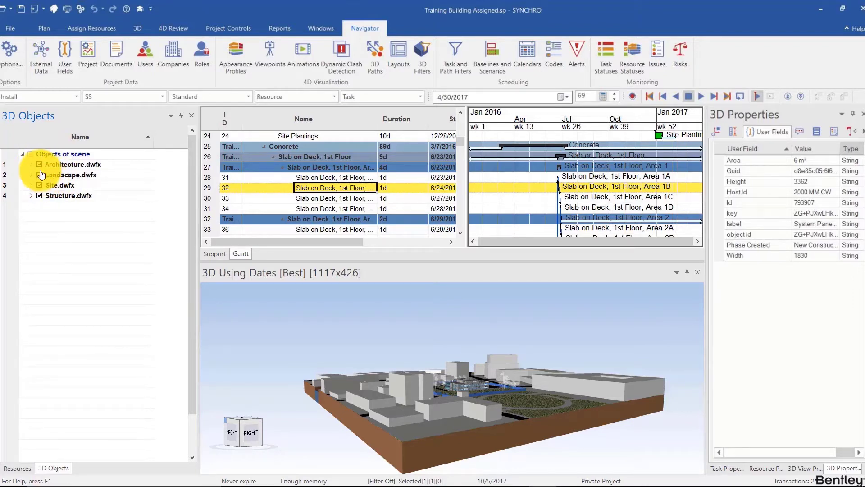
{"action": "left_click", "coordinate": [29, 155]}
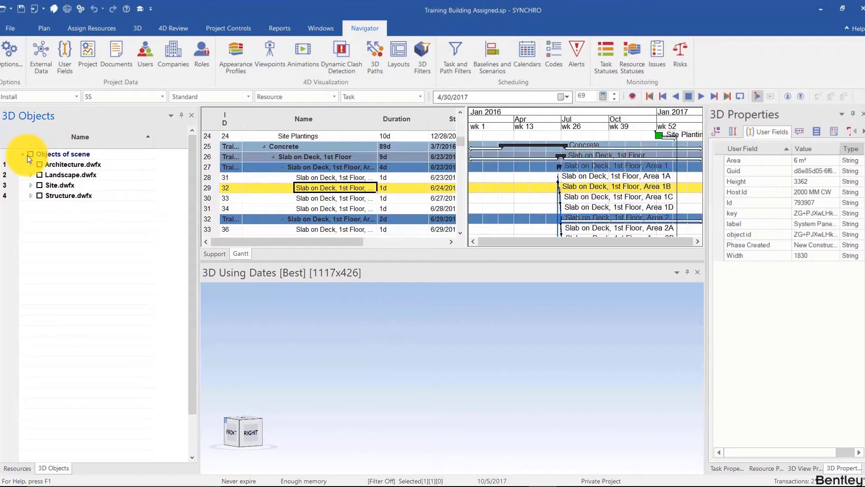
Show Architecture.dwfx, orbit to view its front and left side, then hide it again
{"action": "left_click", "coordinate": [39, 165]}
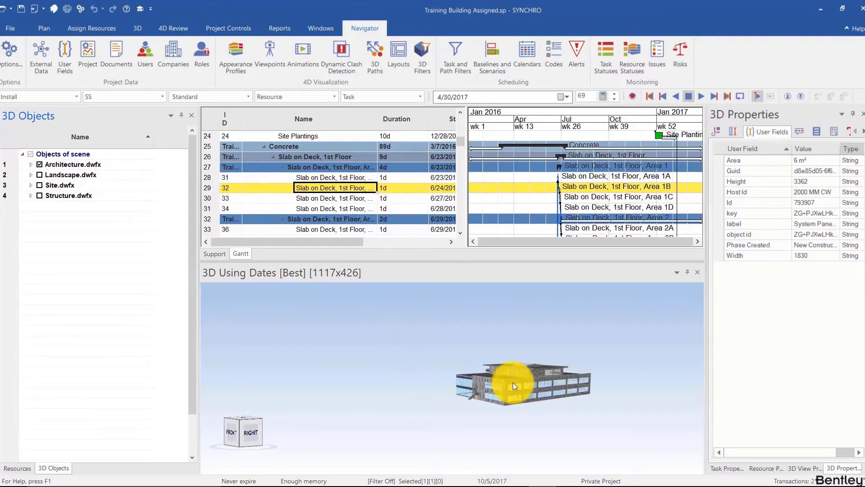
{"action": "scroll", "coordinate": [504, 378], "scroll_direction": "up", "scroll_amount": 2}
{"action": "left_click_drag", "start_coordinate": [503, 383], "coordinate": [403, 372]}
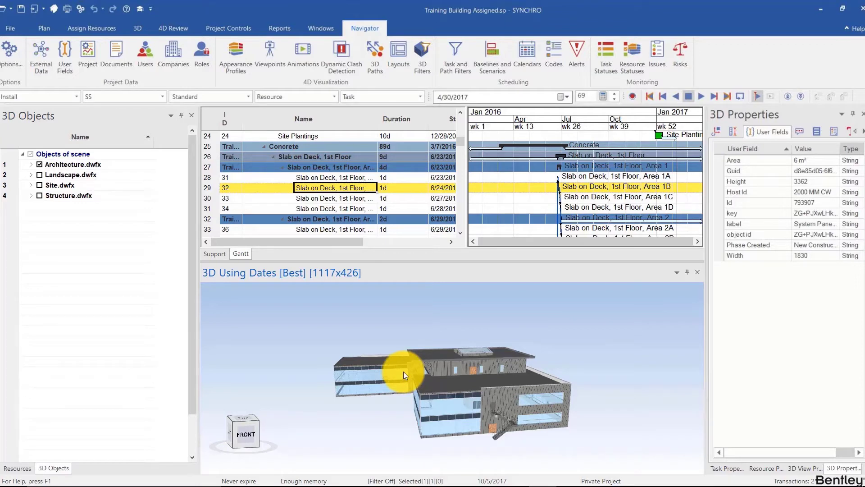
{"action": "left_click_drag", "start_coordinate": [404, 374], "coordinate": [436, 382]}
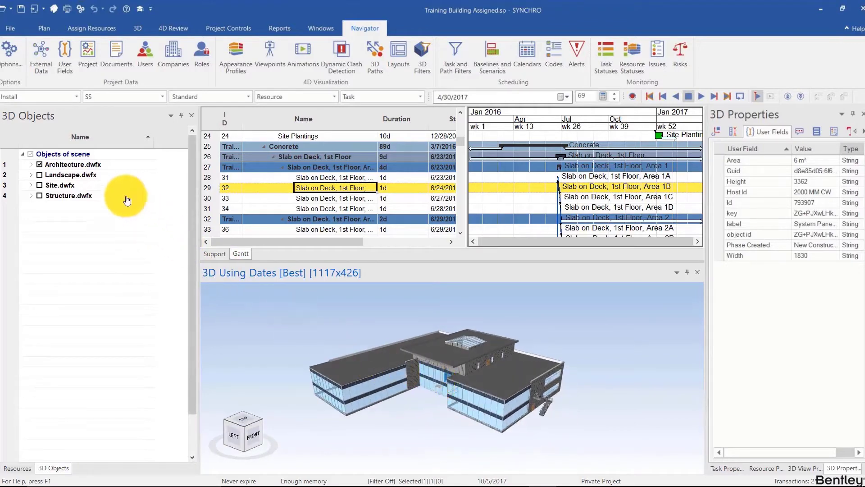
{"action": "left_click", "coordinate": [40, 164]}
Preview Landscape and Site, then switch on Structure.dwfx together with Architecture
{"action": "left_click", "coordinate": [40, 176]}
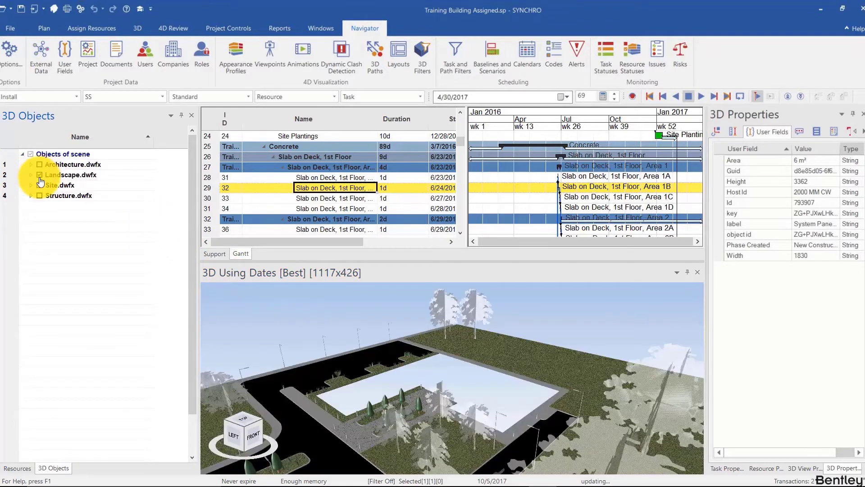
{"action": "left_click", "coordinate": [40, 185]}
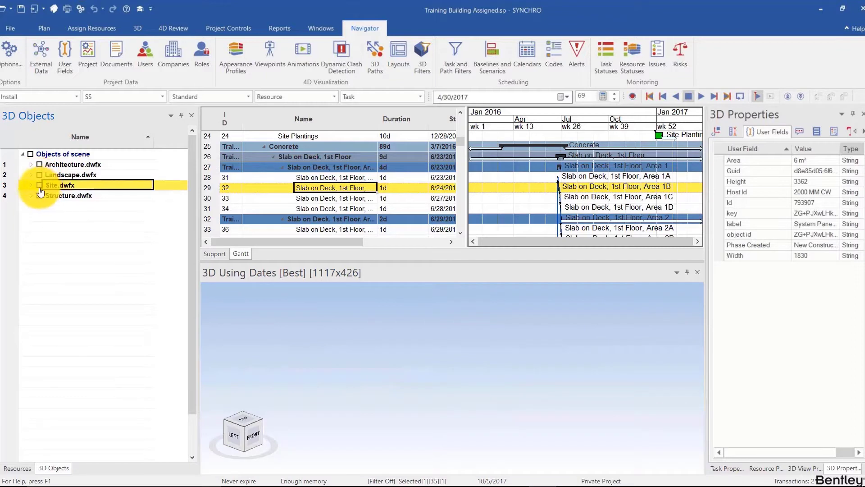
{"action": "left_click", "coordinate": [39, 185]}
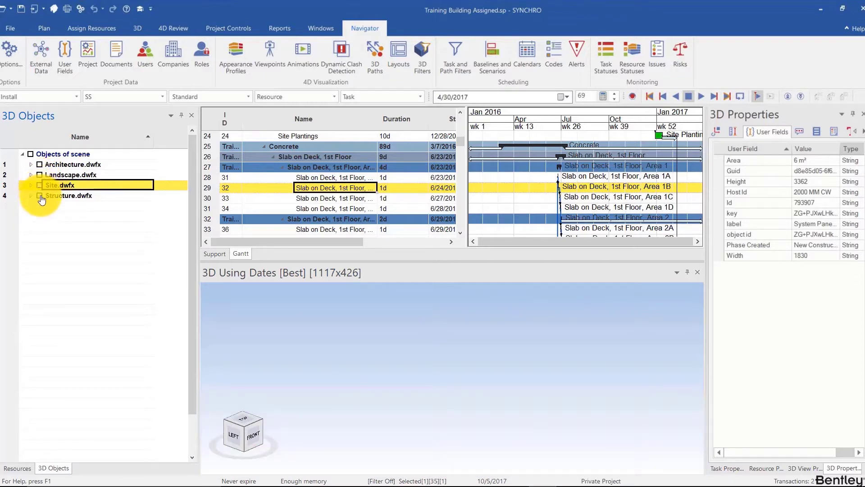
{"action": "left_click", "coordinate": [39, 195]}
{"action": "left_click", "coordinate": [56, 237]}
{"action": "left_click", "coordinate": [39, 165]}
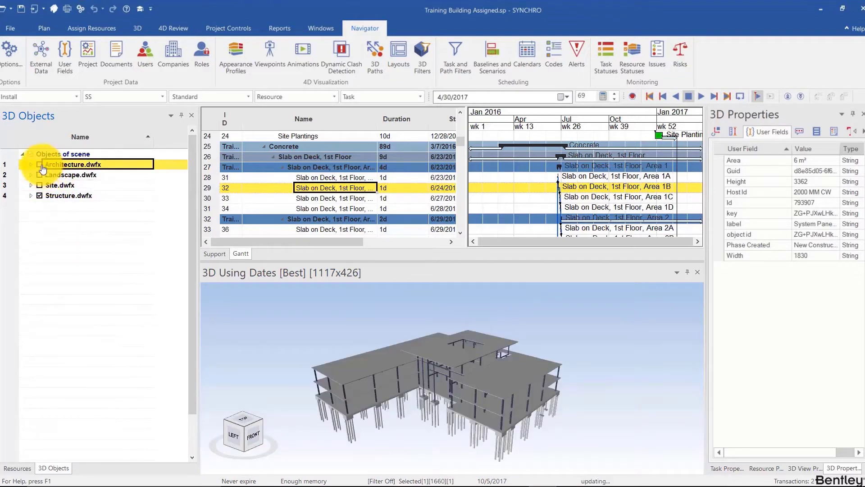
Hide Architecture, expand Structure.dwfx and view Structural Framing alone, then restore and collapse Structure
{"action": "left_click", "coordinate": [39, 165]}
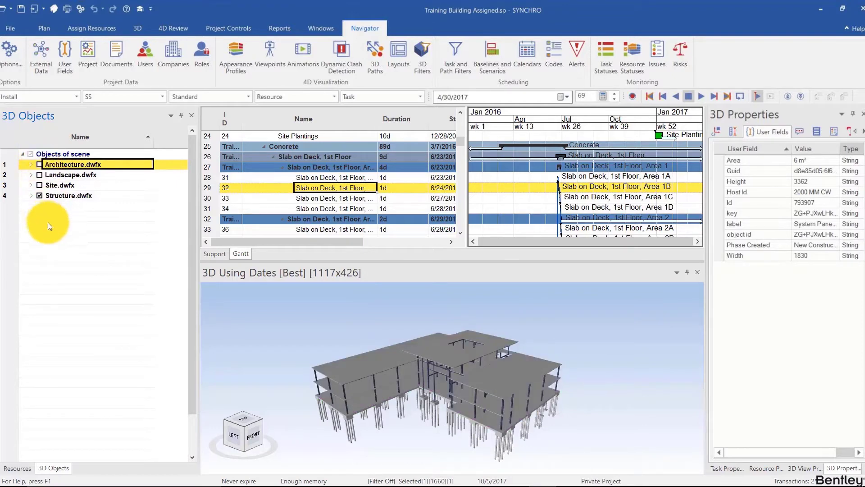
{"action": "left_click", "coordinate": [31, 197]}
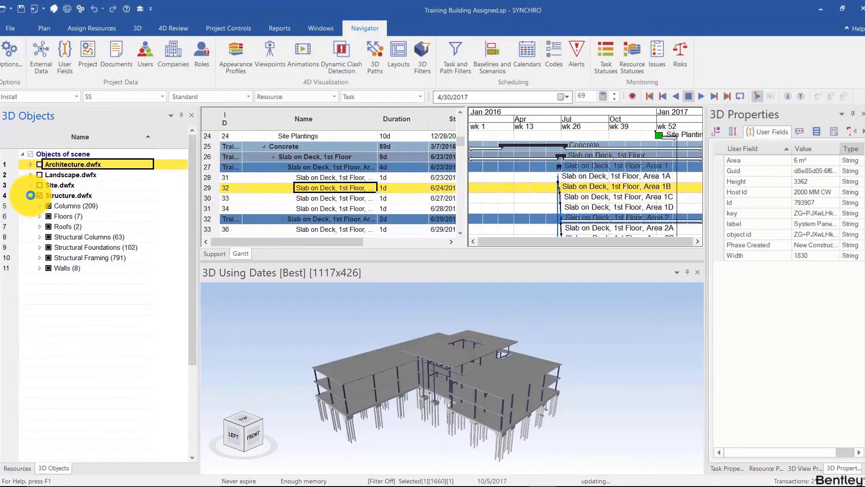
{"action": "left_click", "coordinate": [40, 196]}
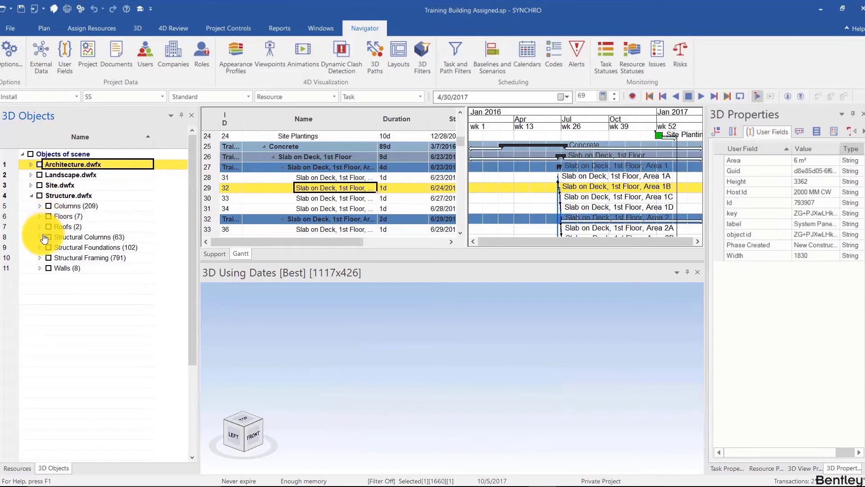
{"action": "left_click", "coordinate": [48, 258]}
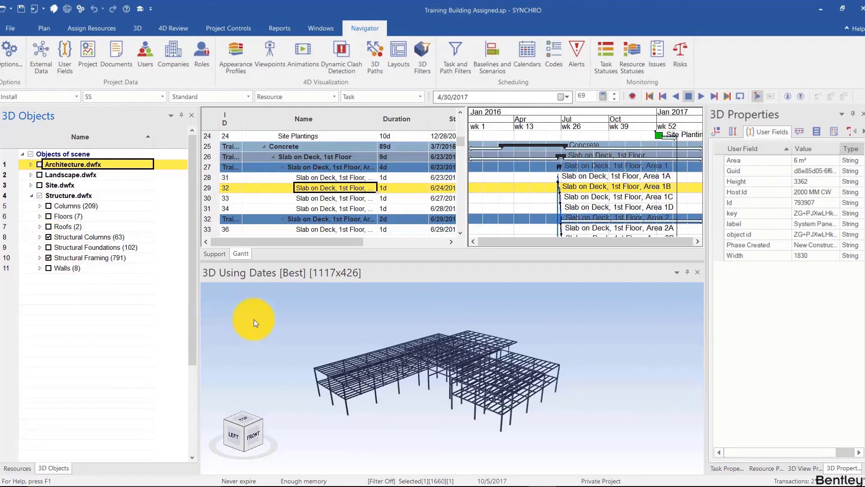
{"action": "left_click_drag", "start_coordinate": [253, 323], "coordinate": [213, 294]}
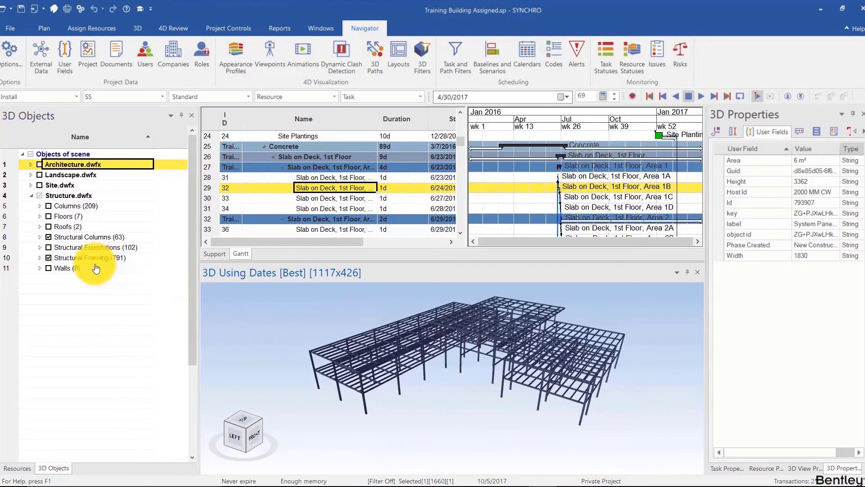
{"action": "left_click", "coordinate": [49, 258]}
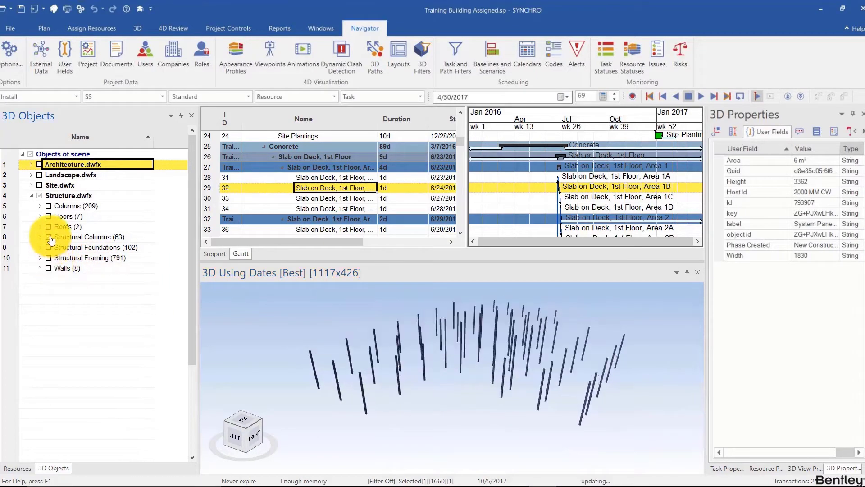
{"action": "left_click", "coordinate": [38, 196]}
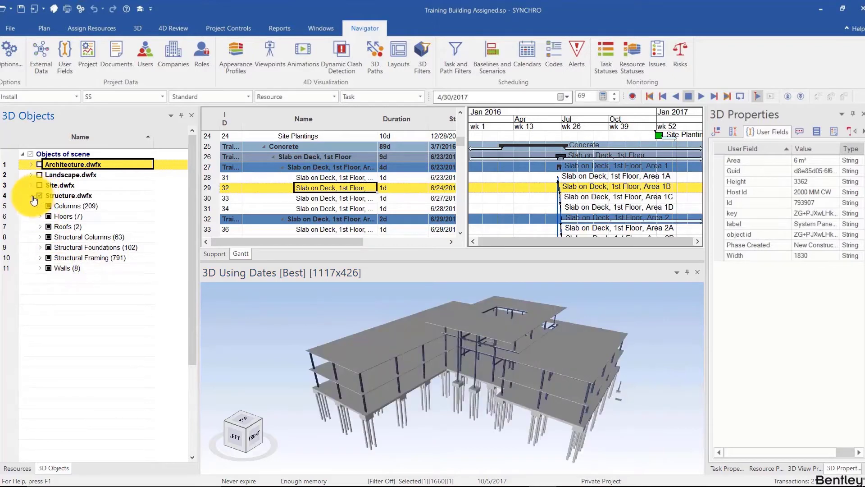
{"action": "left_click", "coordinate": [30, 195]}
Briefly preview Site, Landscape and Architecture, leaving all four .dwfx files unchecked
{"action": "left_click", "coordinate": [40, 186]}
{"action": "left_click", "coordinate": [39, 186]}
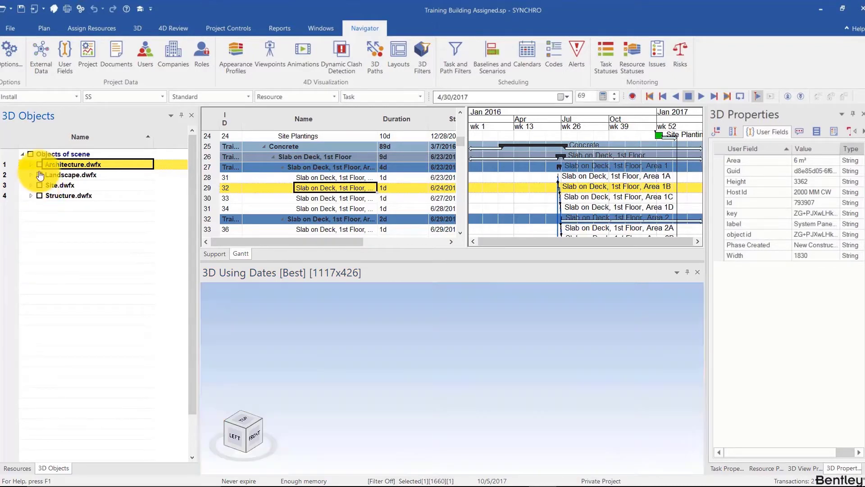
{"action": "left_click", "coordinate": [39, 175]}
{"action": "left_click", "coordinate": [39, 175]}
{"action": "left_click", "coordinate": [40, 165]}
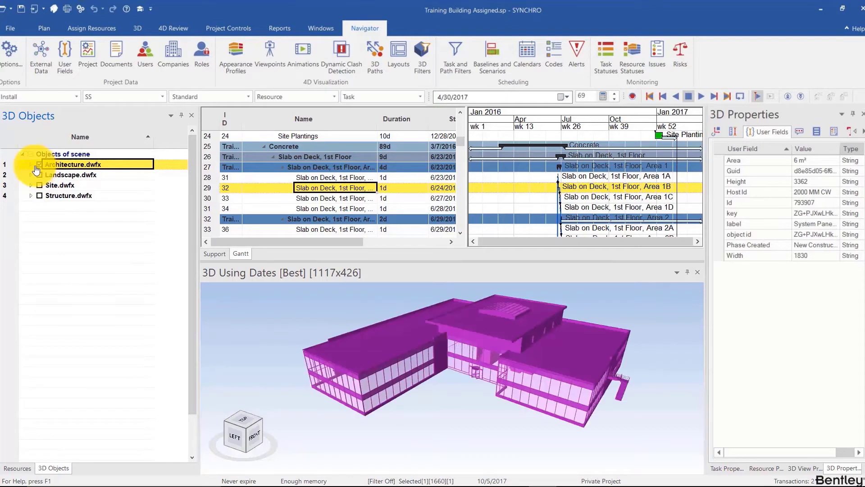
{"action": "left_click", "coordinate": [38, 165]}
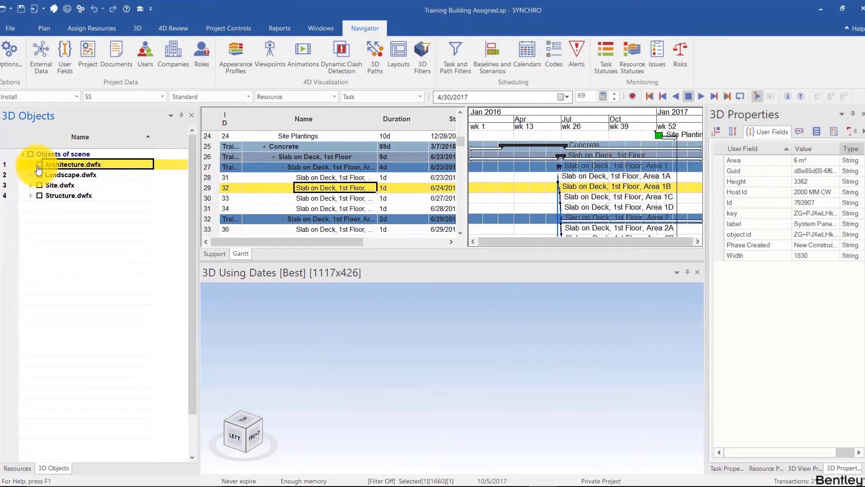
{"action": "left_click", "coordinate": [47, 208]}
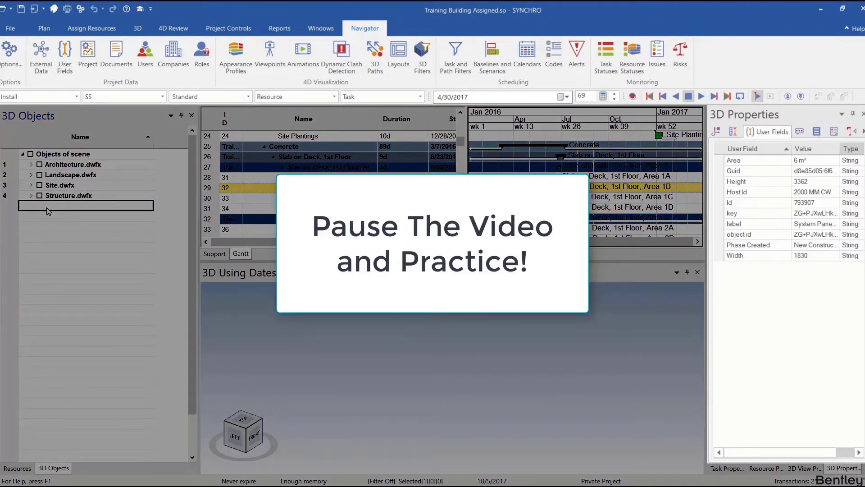
{"action": "left_click", "coordinate": [48, 211]}
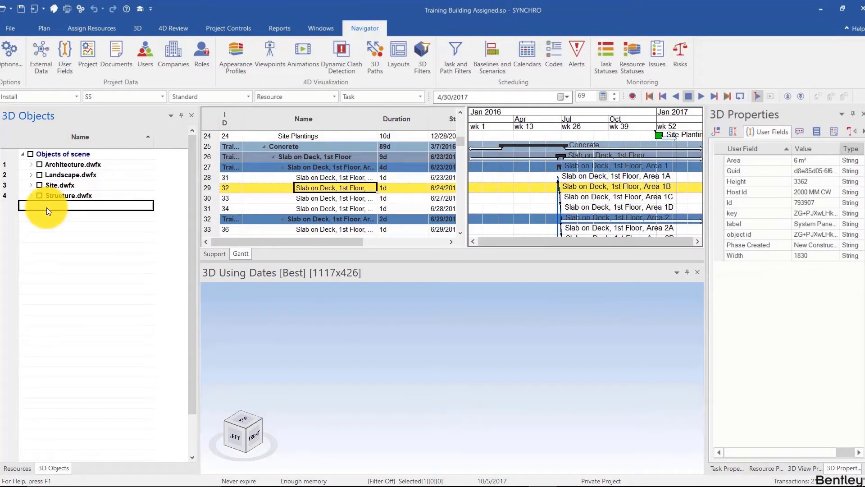
Expand Architecture.dwfx > Doors > M_Single-Flush > 0762 x 2032mm to list its nine doors
{"action": "left_click", "coordinate": [32, 165]}
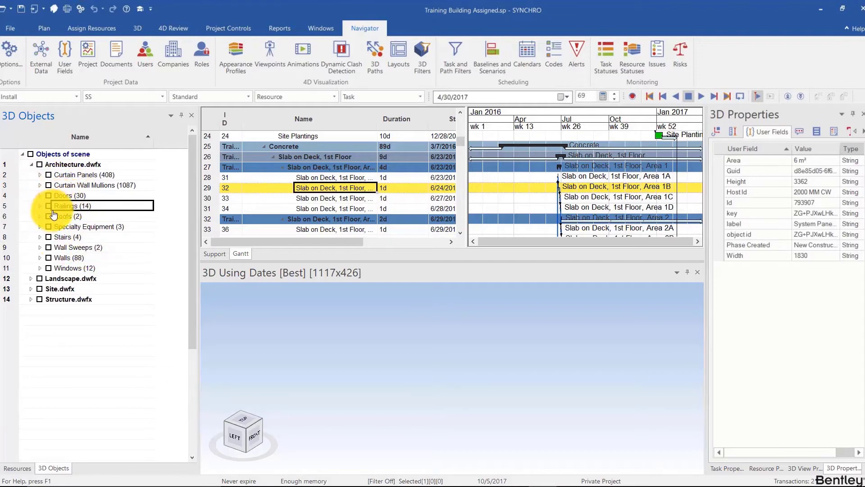
{"action": "left_click", "coordinate": [40, 196]}
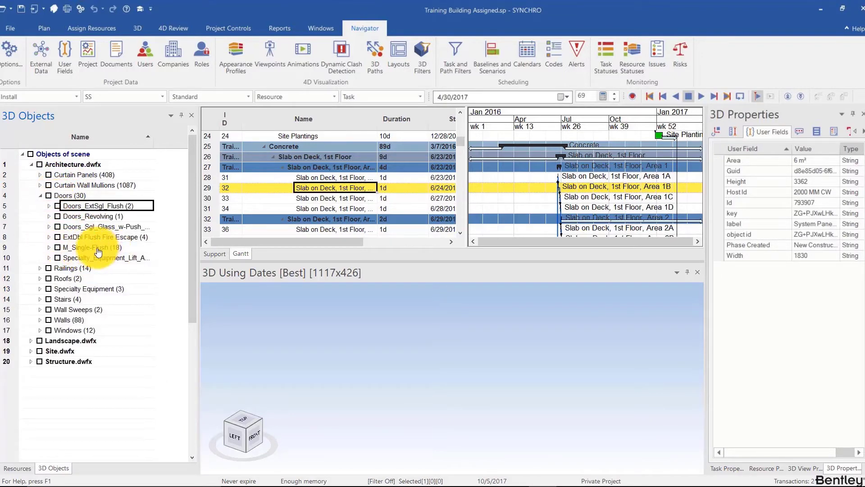
{"action": "left_click", "coordinate": [49, 248]}
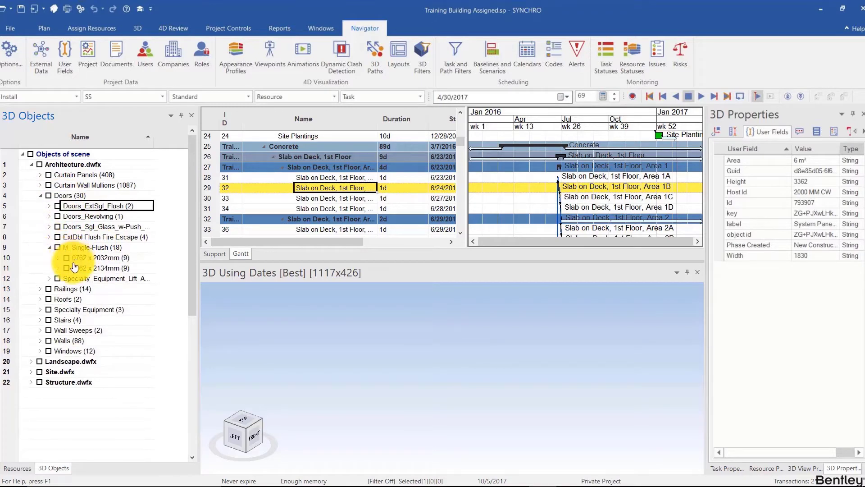
{"action": "left_click", "coordinate": [58, 258]}
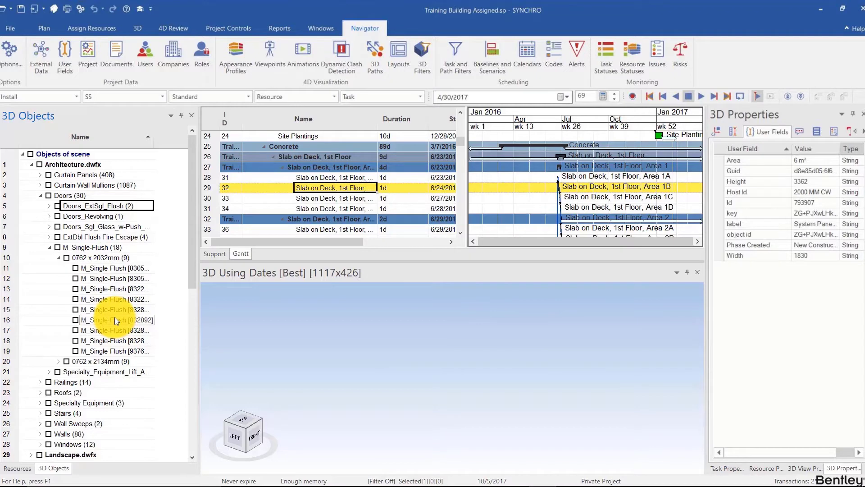
Collapse Doors and show Architecture.dwfx and Structure.dwfx together in the 3D view
{"action": "left_click", "coordinate": [41, 195]}
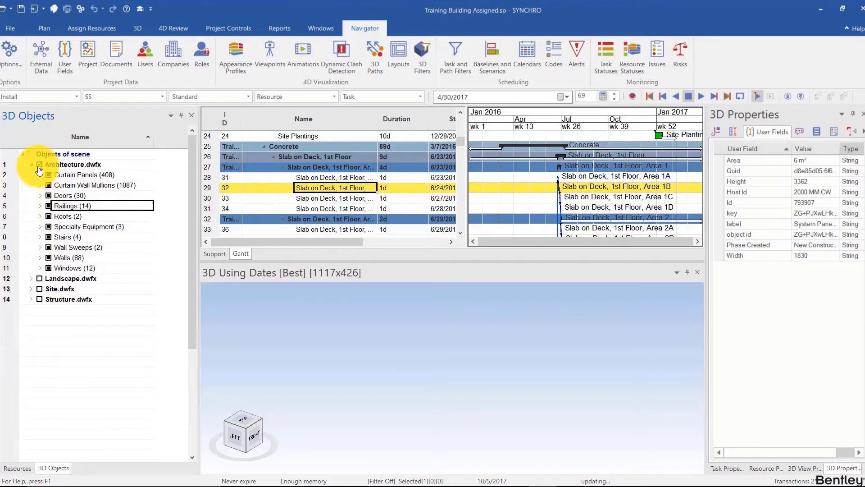
{"action": "left_click", "coordinate": [39, 164]}
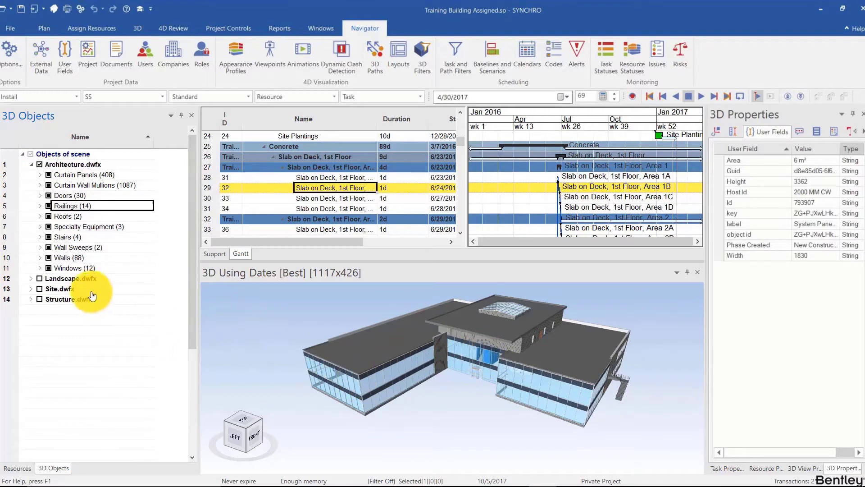
{"action": "left_click", "coordinate": [39, 299]}
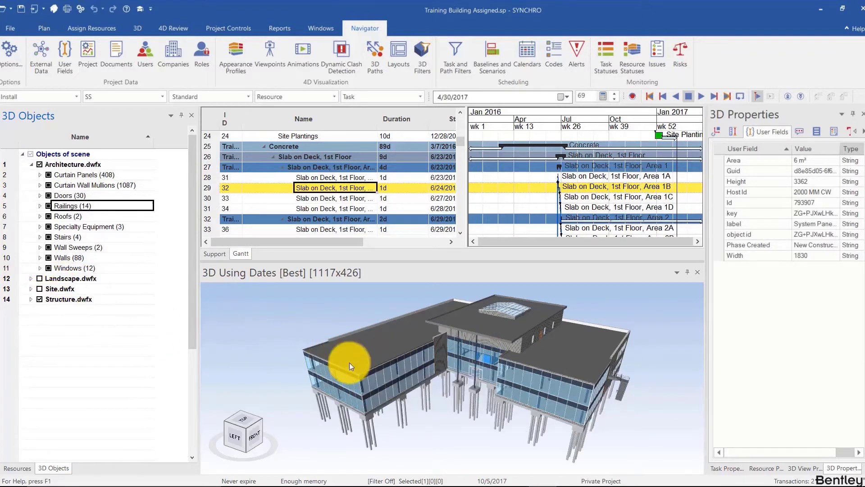
{"action": "mouse_move", "coordinate": [408, 372]}
{"action": "left_mouse_down"}
{"action": "mouse_move", "coordinate": [415, 358]}
{"action": "mouse_move", "coordinate": [405, 366]}
{"action": "left_mouse_up"}
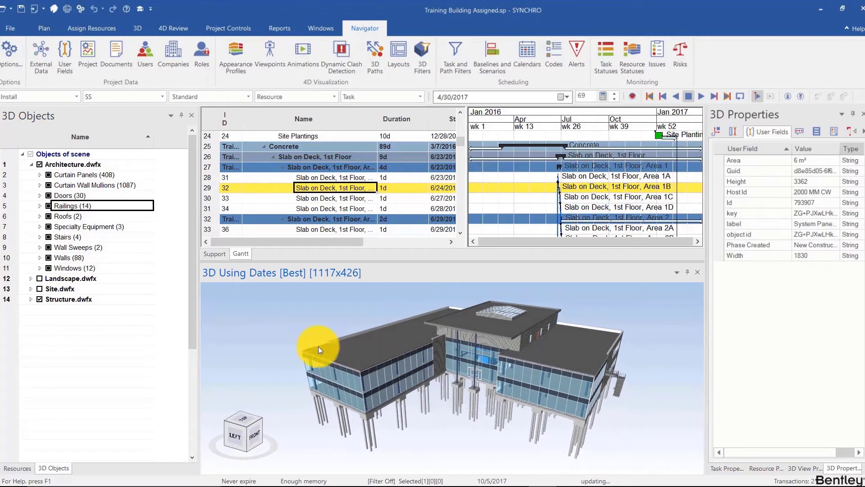
Expand Structure.dwfx and highlight Columns, Floors, Roofs, Structural Columns, Foundations, Framing and Walls
{"action": "left_click", "coordinate": [30, 299]}
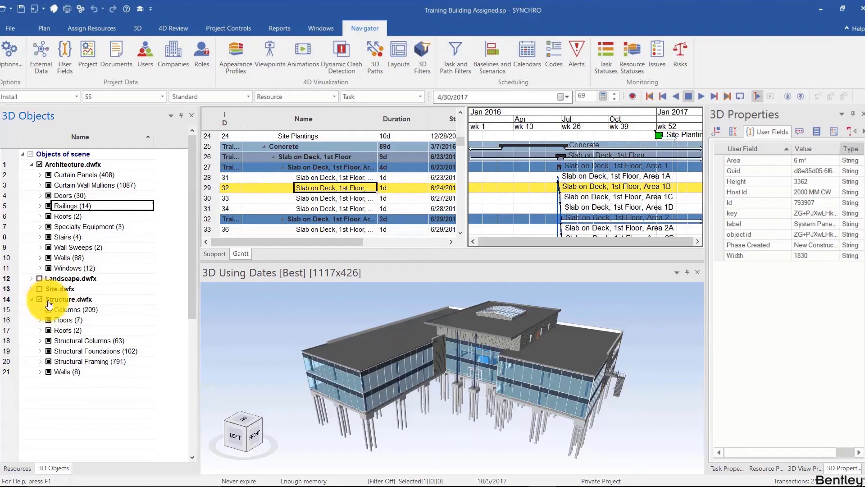
{"action": "left_click", "coordinate": [73, 311]}
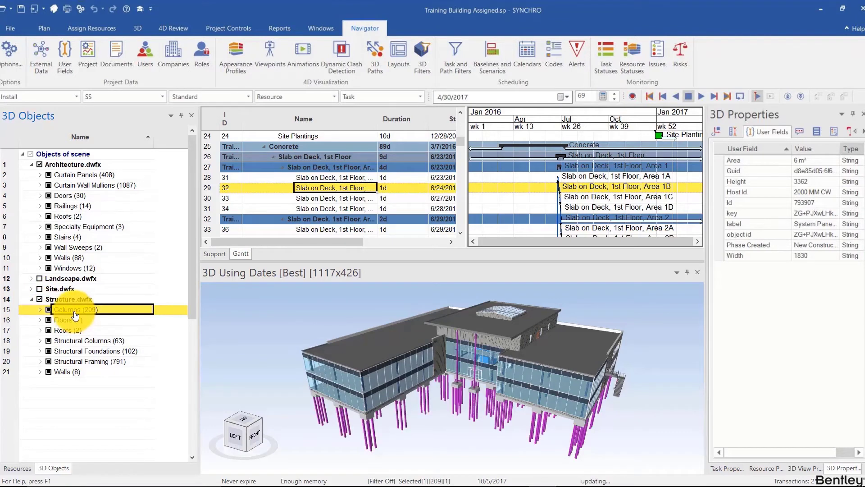
{"action": "left_click", "coordinate": [75, 321]}
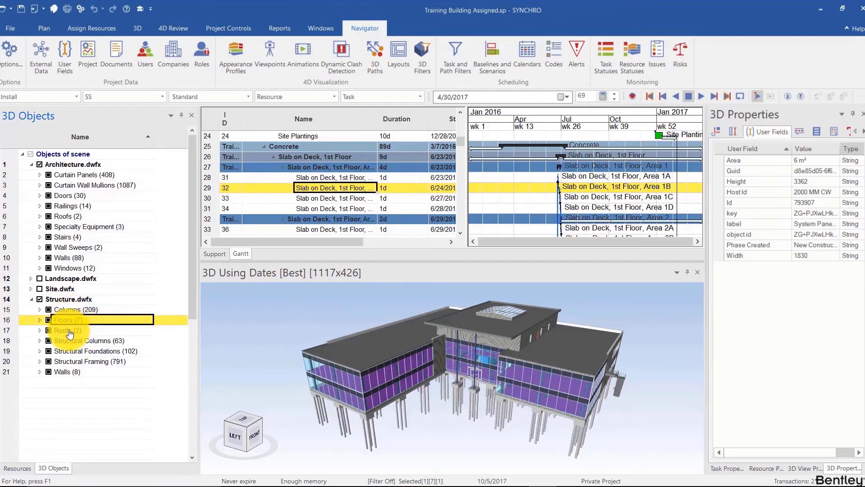
{"action": "left_click", "coordinate": [70, 333]}
{"action": "left_click", "coordinate": [70, 342]}
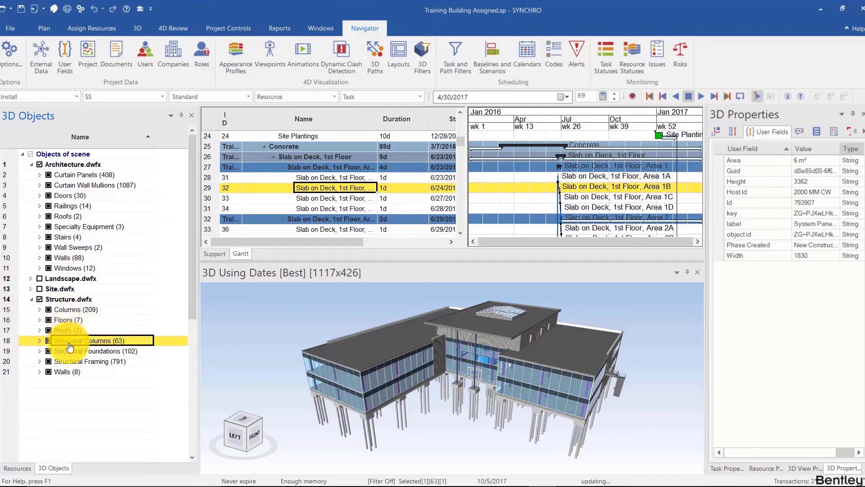
{"action": "left_click", "coordinate": [71, 353]}
{"action": "left_click", "coordinate": [71, 363]}
{"action": "left_click", "coordinate": [67, 372]}
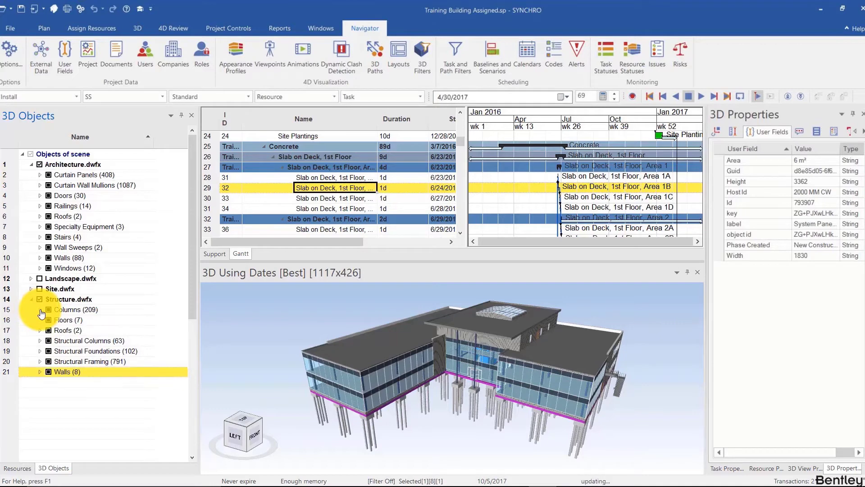
Collapse the Structure.dwfx and Architecture.dwfx branches back to the file level
{"action": "left_click", "coordinate": [31, 300]}
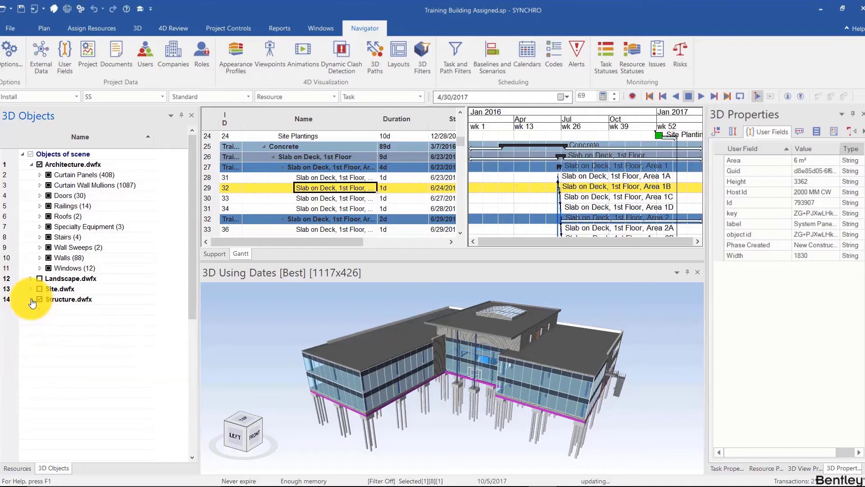
{"action": "left_click", "coordinate": [30, 166]}
{"action": "left_click", "coordinate": [31, 165]}
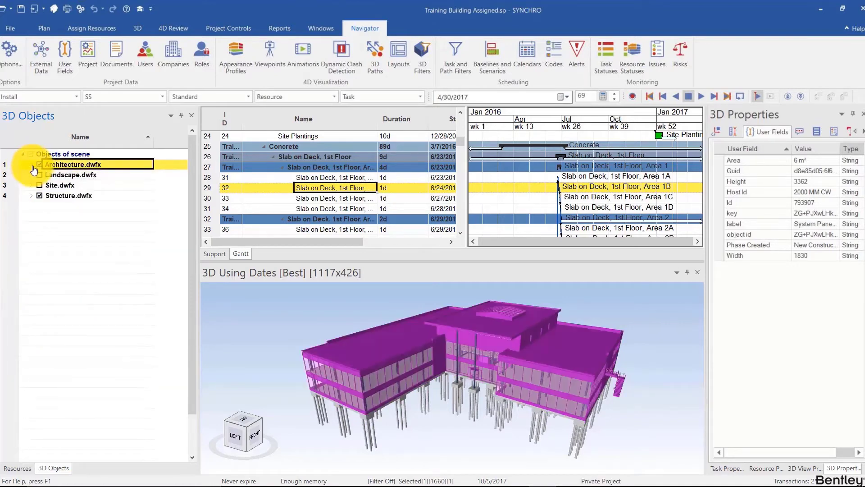
Import Structure.dwfx again via File > Import > 3D, adjusting the tree-level limit, with No assignment
{"action": "left_click", "coordinate": [42, 223]}
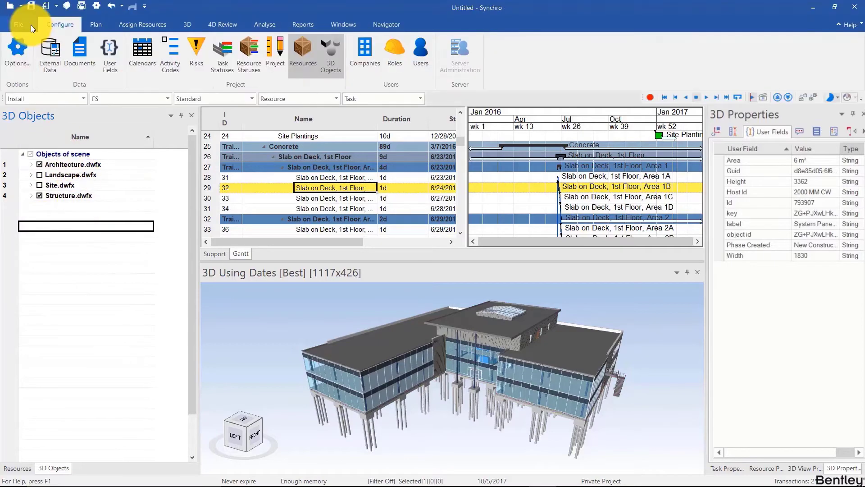
{"action": "left_click", "coordinate": [28, 25]}
{"action": "mouse_move", "coordinate": [37, 229]}
{"action": "left_click", "coordinate": [121, 231]}
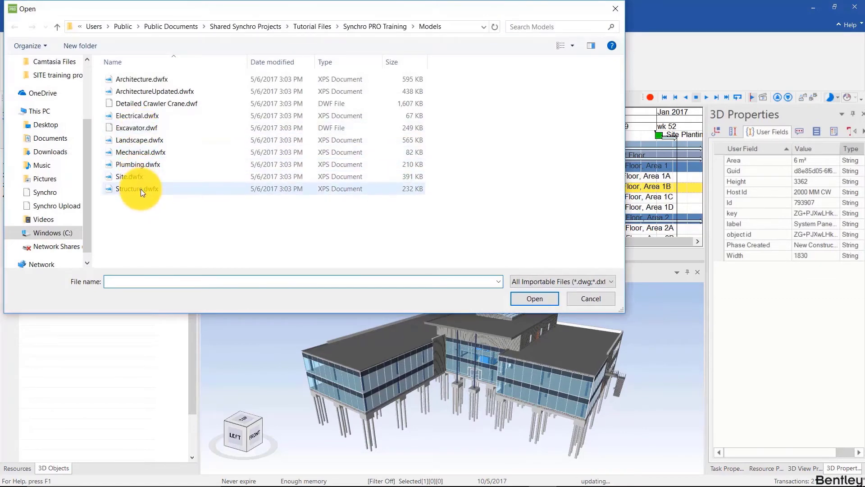
{"action": "double_click", "coordinate": [140, 188]}
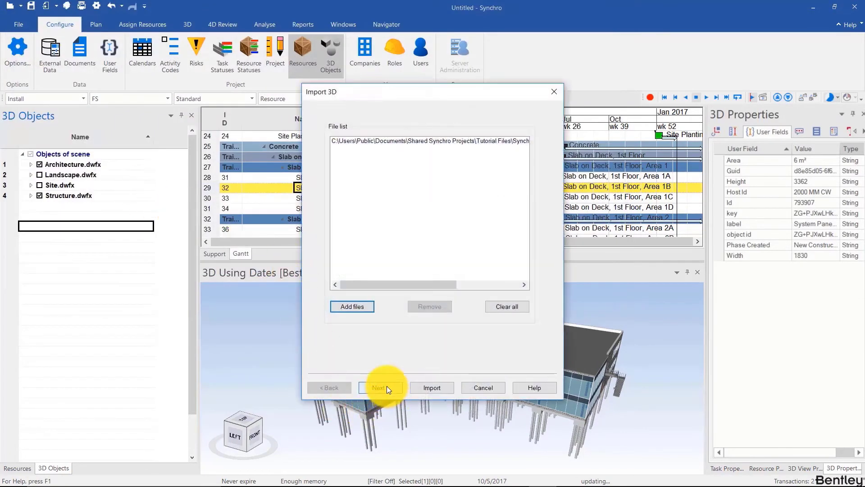
{"action": "left_click", "coordinate": [385, 386]}
{"action": "left_click", "coordinate": [457, 227]}
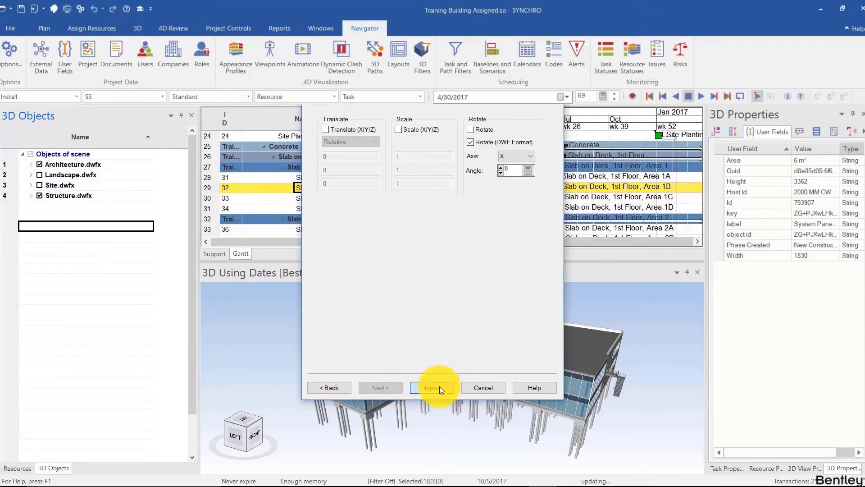
{"action": "left_click", "coordinate": [439, 386]}
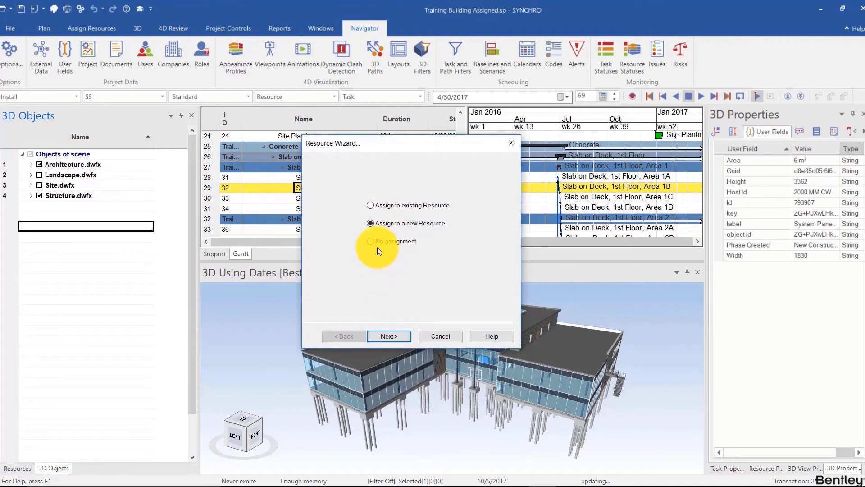
{"action": "left_click", "coordinate": [370, 241]}
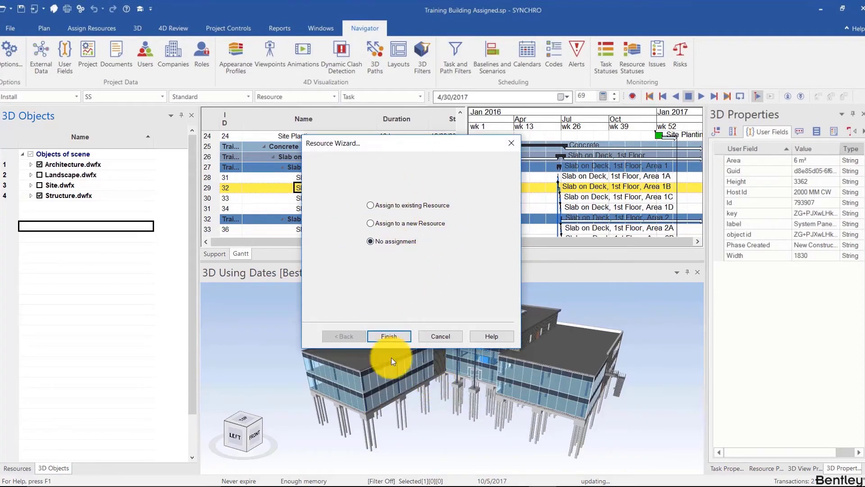
{"action": "left_click", "coordinate": [388, 337]}
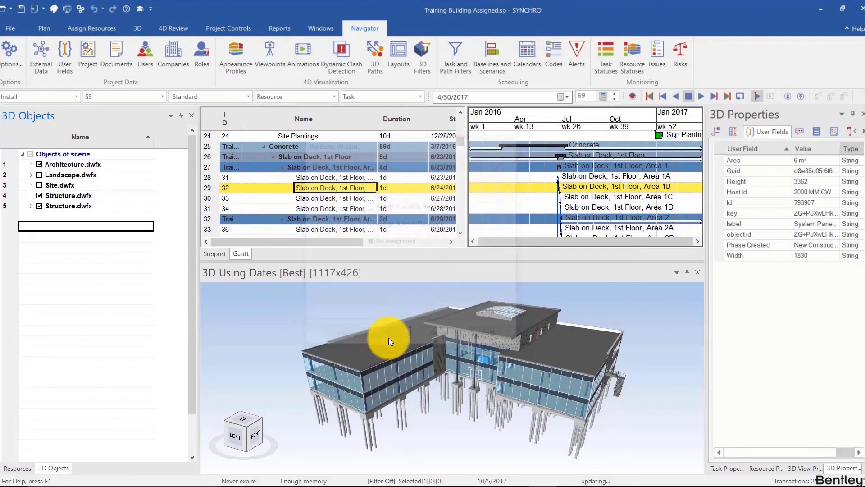
Select the original Structure.dwfx entry in the object tree, alongside Site.dwfx
{"action": "left_click", "coordinate": [48, 196]}
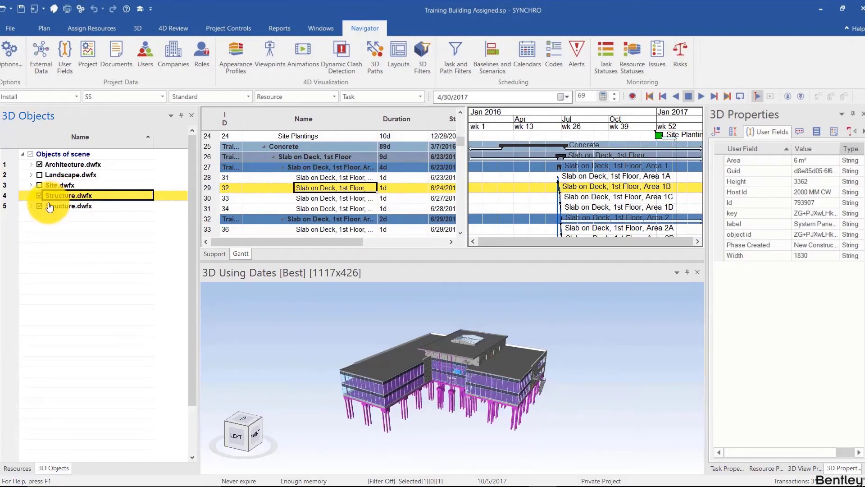
{"action": "left_click", "coordinate": [58, 228]}
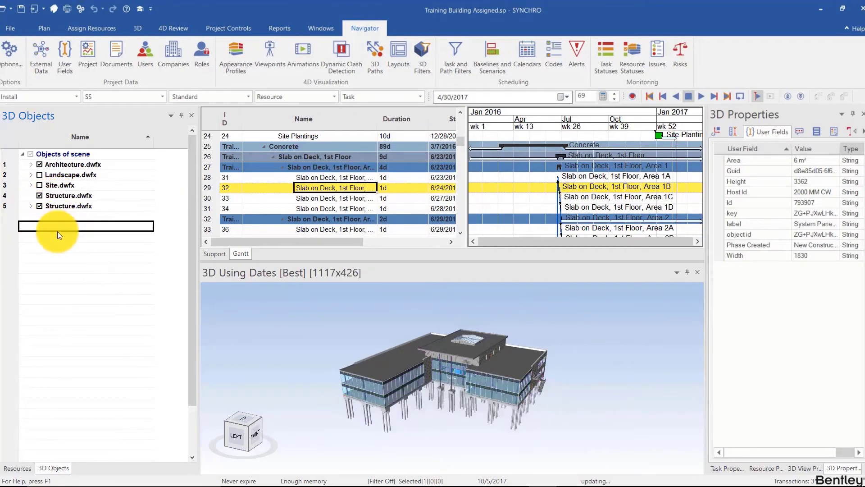
{"action": "left_click", "coordinate": [62, 188]}
{"action": "left_click", "coordinate": [62, 194]}
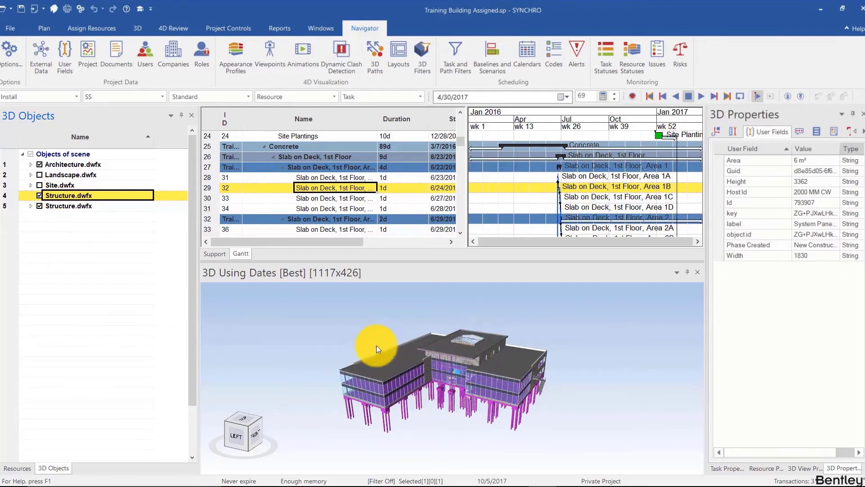
Re-import Structure.dwfx with 'Limit 3D Object tree levels by' set to 2 and No assignment
{"action": "left_click", "coordinate": [91, 232]}
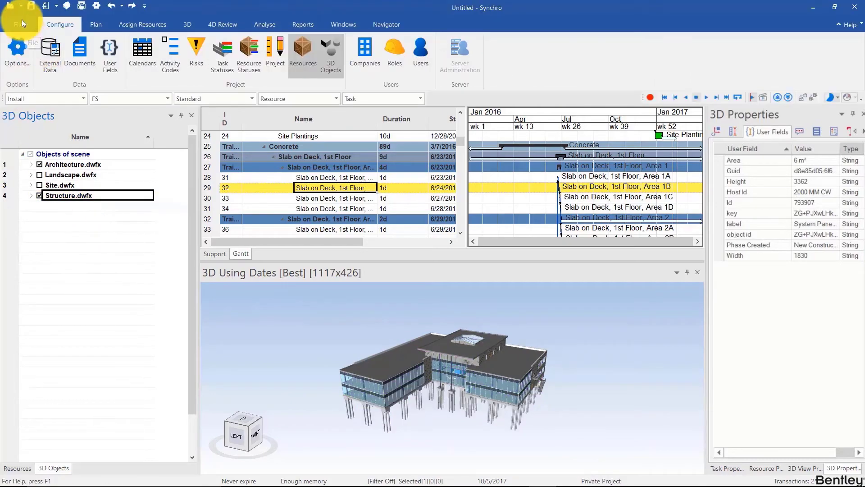
{"action": "left_click", "coordinate": [22, 23]}
{"action": "left_click", "coordinate": [11, 235]}
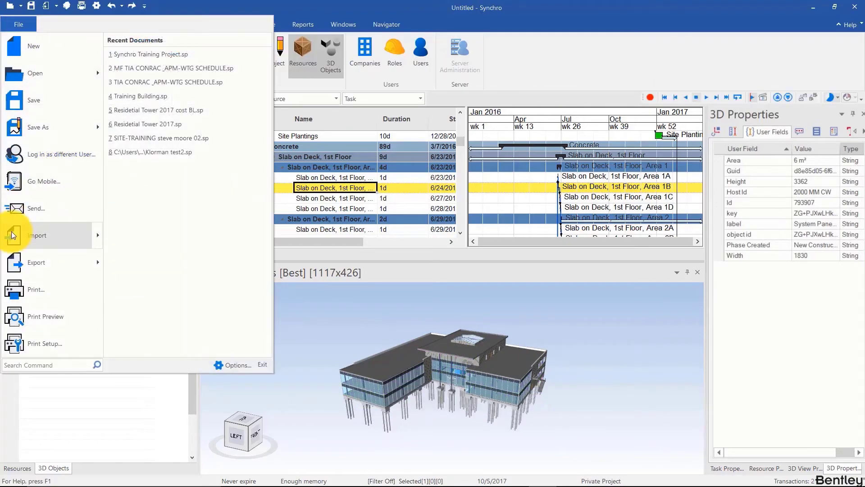
{"action": "left_click", "coordinate": [115, 234]}
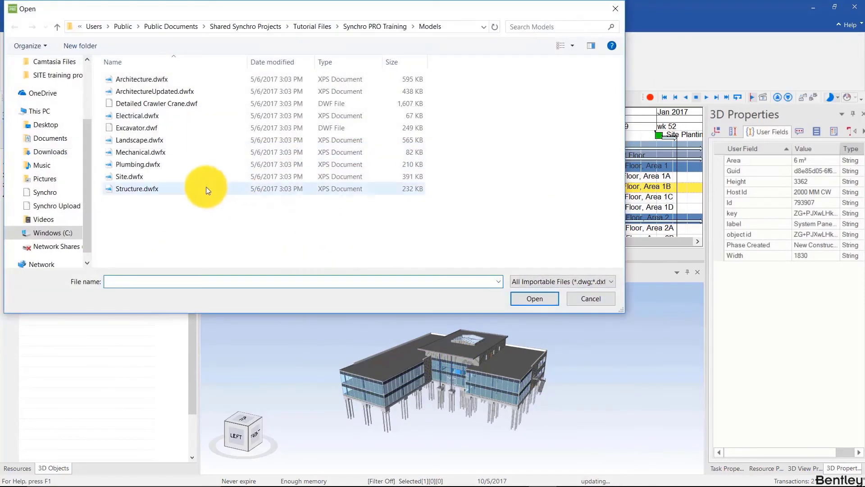
{"action": "double_click", "coordinate": [186, 183]}
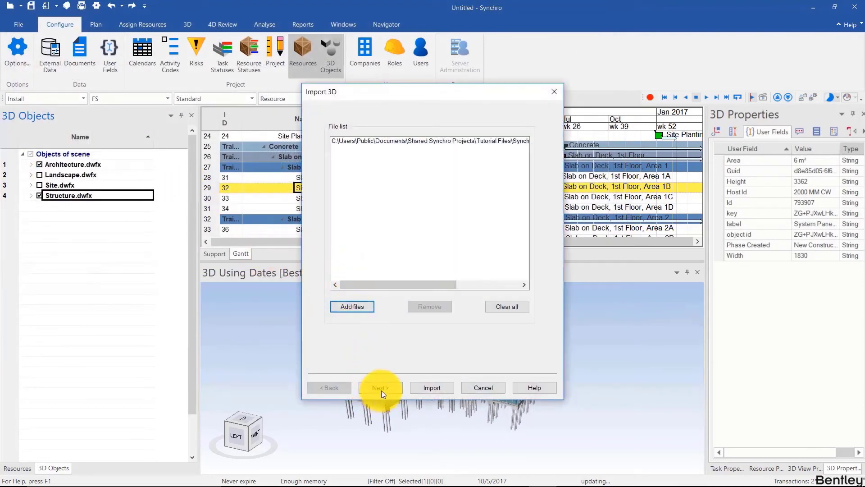
{"action": "left_click", "coordinate": [382, 387]}
{"action": "double_click", "coordinate": [442, 224]}
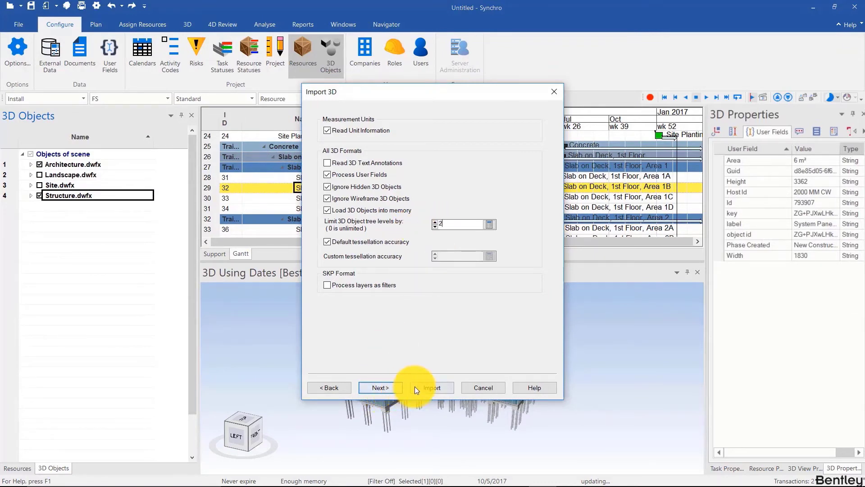
{"action": "left_click", "coordinate": [430, 388]}
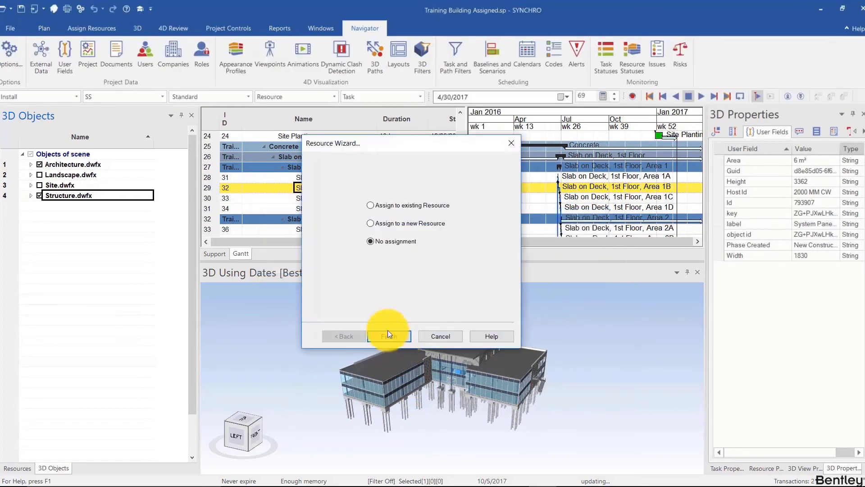
{"action": "left_click", "coordinate": [380, 334]}
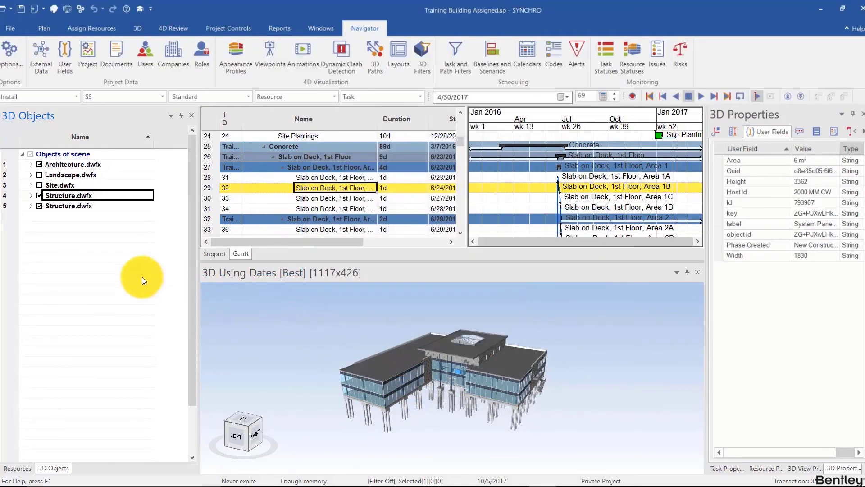
Expand Structure.dwfx and highlight Columns, Floors, Roofs, Structural Columns, Foundations, Framing and Walls
{"action": "left_click", "coordinate": [30, 195]}
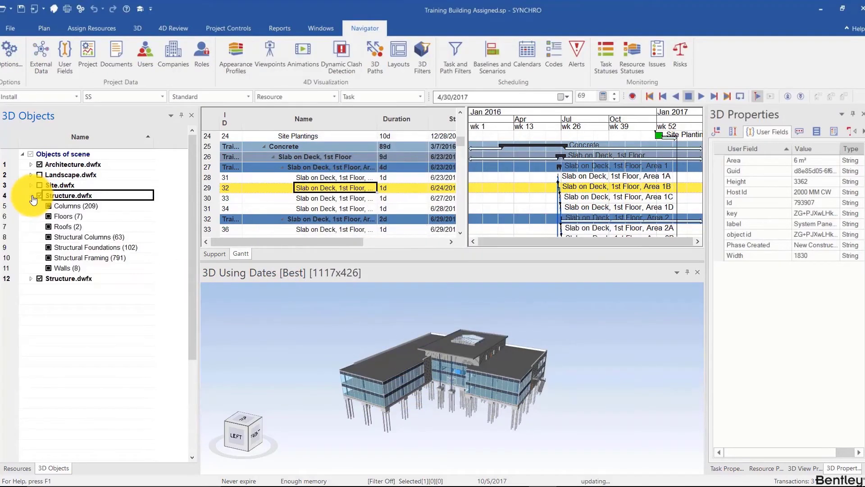
{"action": "left_click", "coordinate": [66, 206]}
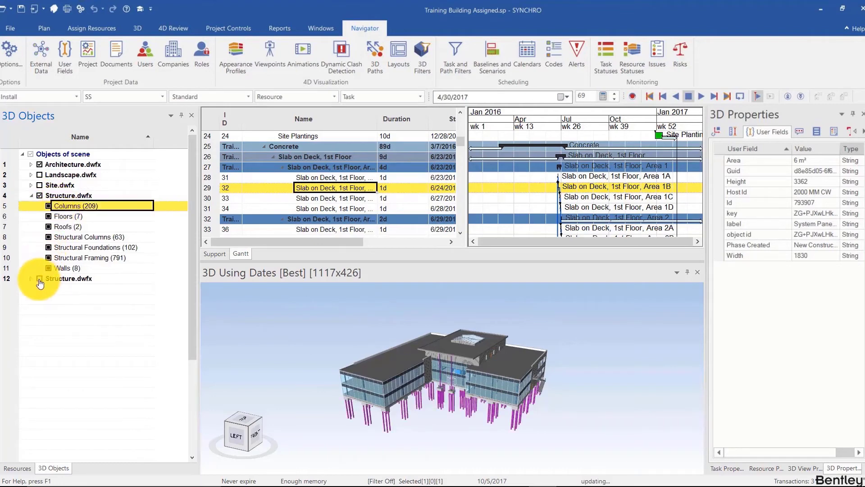
{"action": "left_click", "coordinate": [62, 216]}
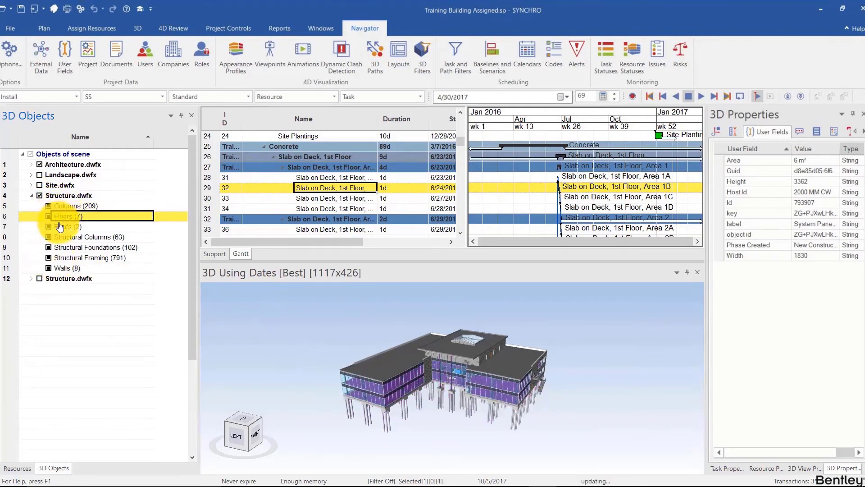
{"action": "left_click", "coordinate": [61, 226]}
{"action": "left_click", "coordinate": [62, 237]}
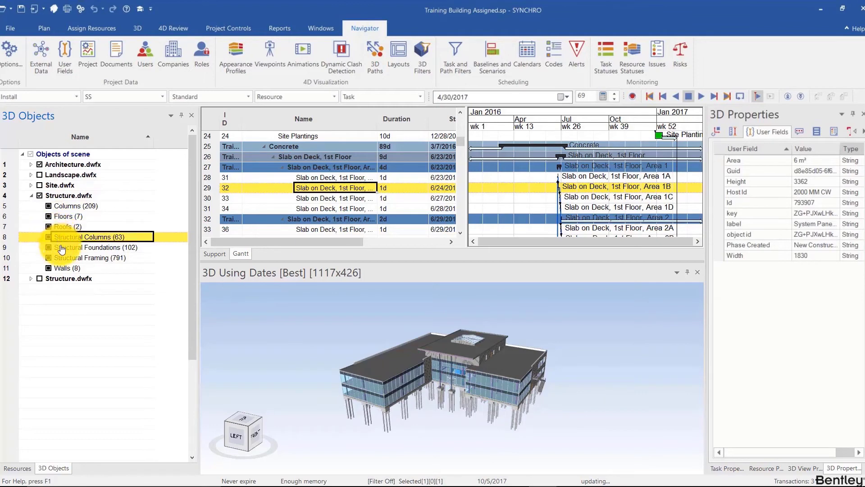
{"action": "left_click", "coordinate": [62, 248]}
{"action": "left_click", "coordinate": [62, 257]}
{"action": "left_click", "coordinate": [61, 268]}
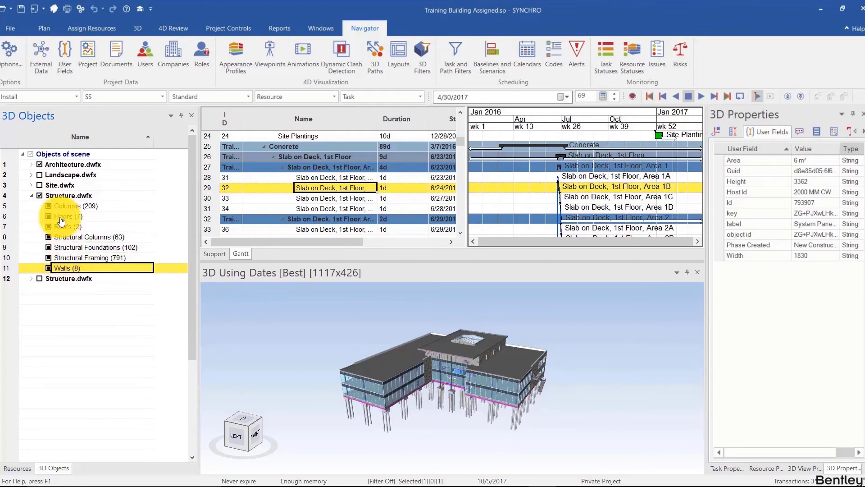
Select the Structure.dwfx row and undo the second import with Ctrl+Z
{"action": "left_click", "coordinate": [50, 195]}
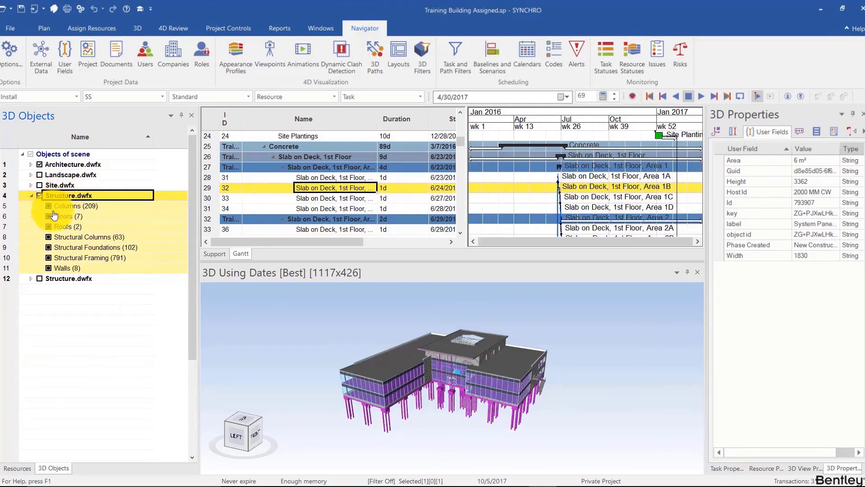
{"action": "key", "text": "ctrl+z"}
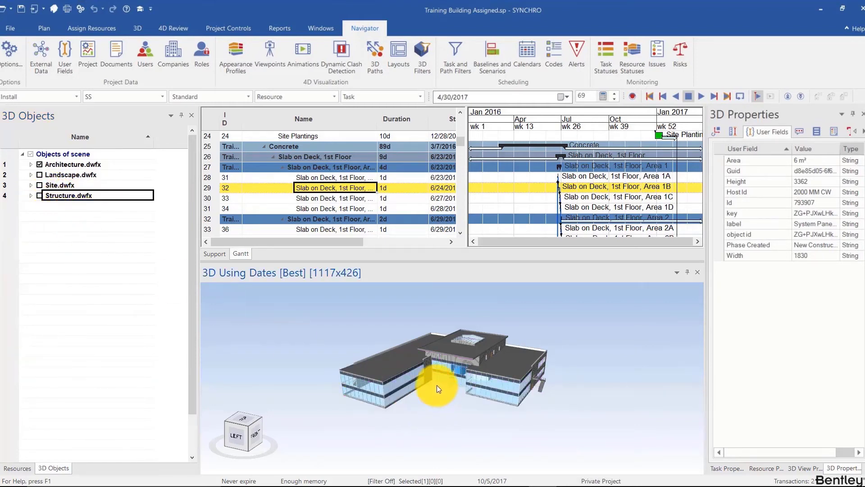
{"action": "middle_click_drag", "start_coordinate": [437, 382], "coordinate": [416, 389]}
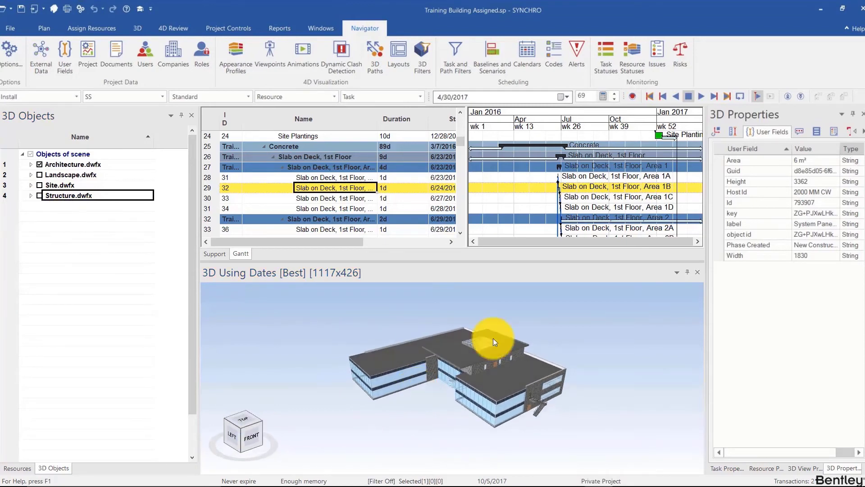
Toggle Landscape.dwfx and Site.dwfx on and off, then box-select panels on the building's left side
{"action": "left_click", "coordinate": [40, 174]}
{"action": "left_click", "coordinate": [39, 185]}
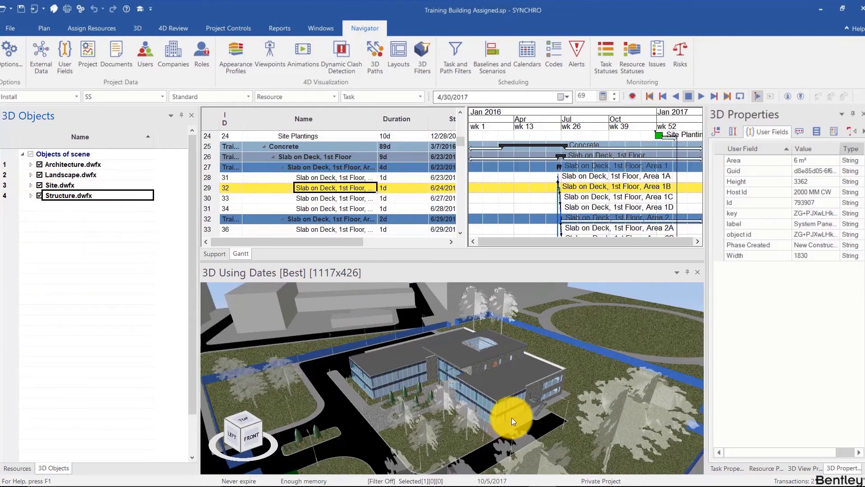
{"action": "left_click", "coordinate": [39, 185]}
{"action": "left_click", "coordinate": [40, 174]}
{"action": "middle_click_drag", "start_coordinate": [466, 361], "coordinate": [510, 341]}
{"action": "left_click_drag", "start_coordinate": [572, 321], "coordinate": [479, 445]}
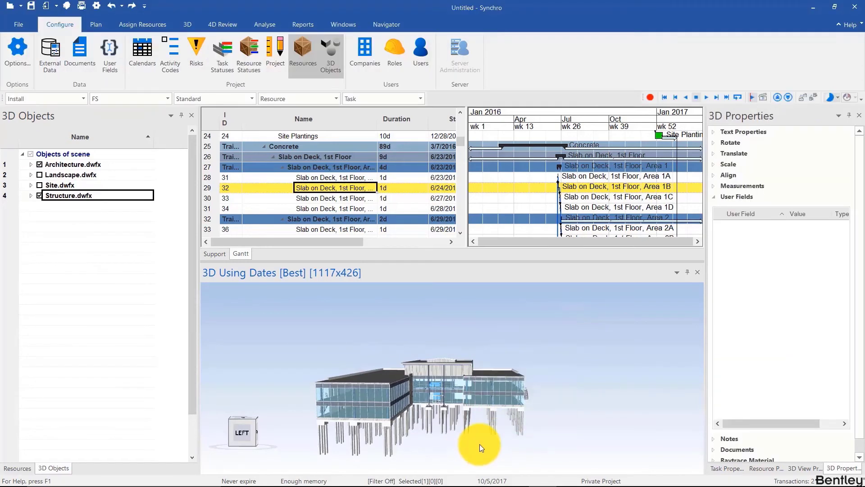
Unload the selected curtain panels with Edit > Unload Selected and clear the selection
{"action": "right_click", "coordinate": [495, 349]}
{"action": "mouse_move", "coordinate": [531, 107]}
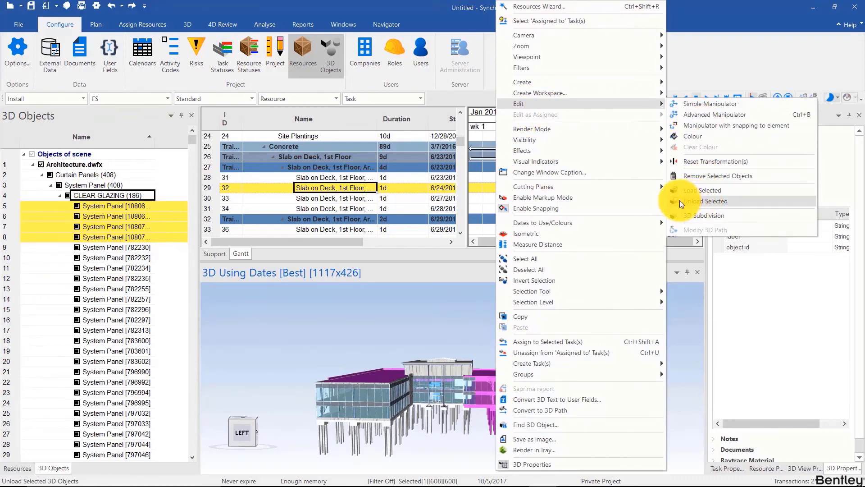
{"action": "left_click", "coordinate": [705, 201]}
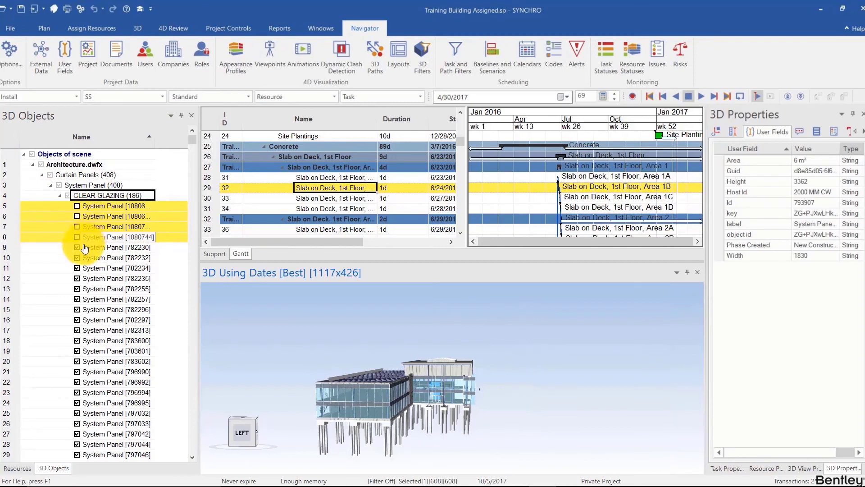
{"action": "scroll", "coordinate": [83, 275], "scroll_direction": "down", "scroll_amount": 2}
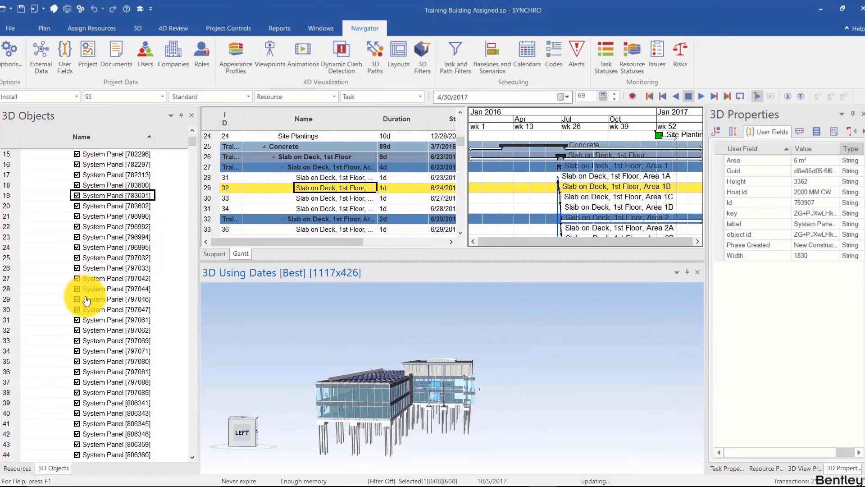
{"action": "left_click", "coordinate": [361, 344]}
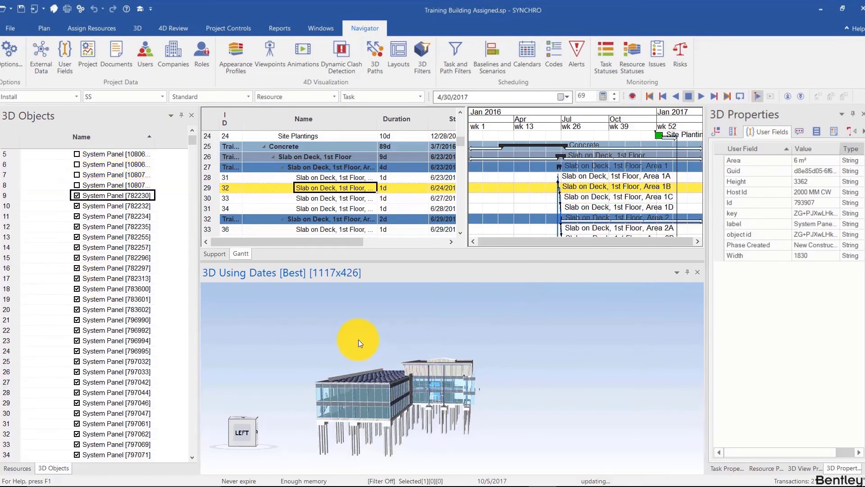
{"action": "left_click_drag", "start_coordinate": [360, 340], "coordinate": [312, 353]}
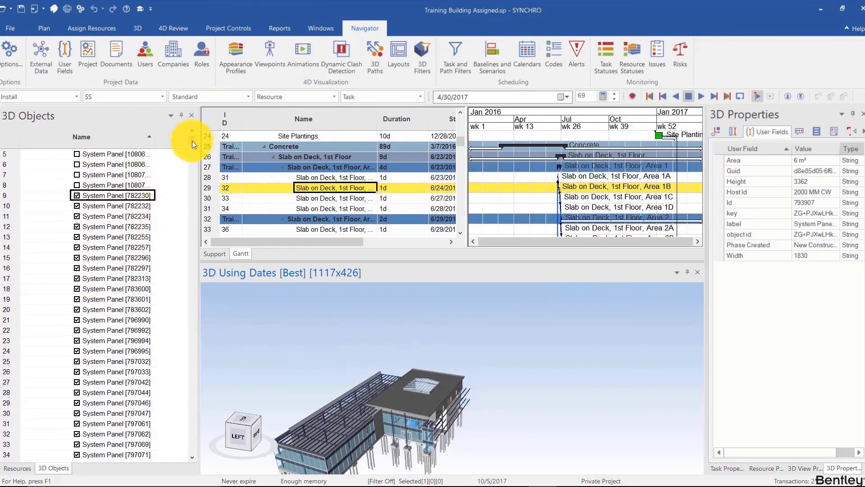
{"action": "left_click_drag", "start_coordinate": [191, 141], "coordinate": [193, 120]}
Collapse the Curtain Panels, Curtain Wall Mullions, Doors, Railings and Roofs groups under Architecture.dwfx
{"action": "left_click", "coordinate": [41, 164]}
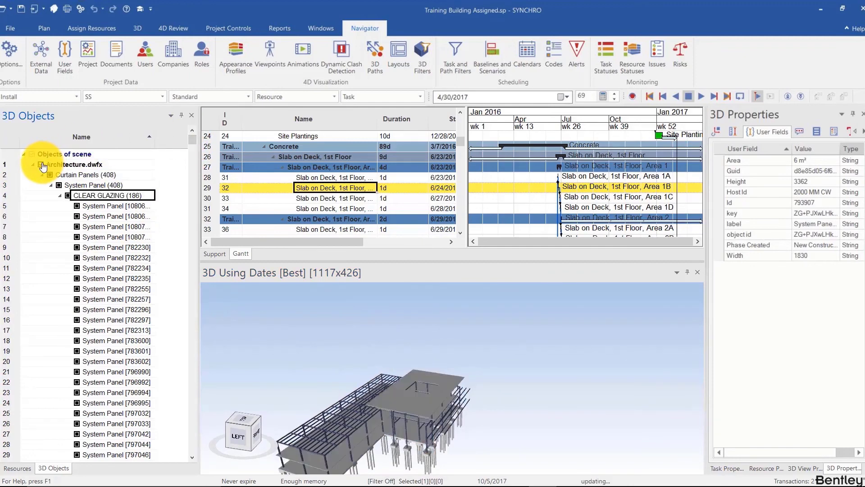
{"action": "left_click", "coordinate": [42, 165]}
{"action": "left_click", "coordinate": [42, 175]}
{"action": "left_click", "coordinate": [42, 185]}
{"action": "left_click", "coordinate": [41, 195]}
{"action": "left_click", "coordinate": [42, 206]}
{"action": "left_click", "coordinate": [43, 216]}
{"action": "left_click", "coordinate": [41, 217]}
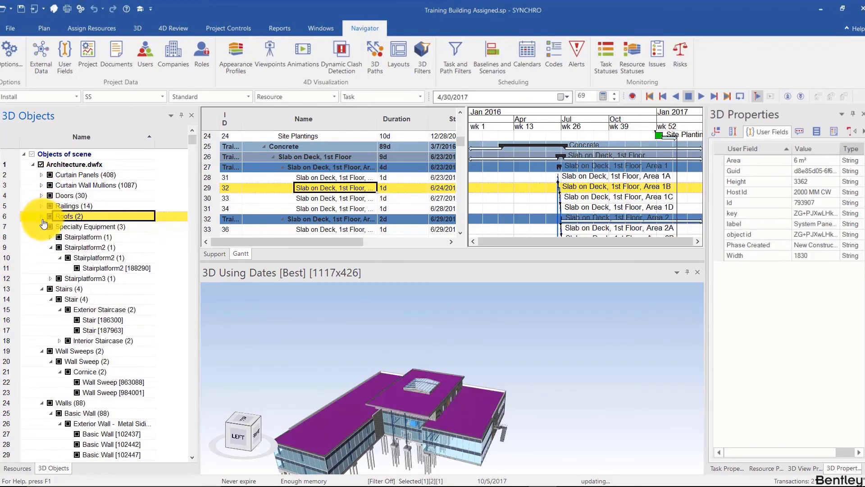
Collapse every level of the 3D Objects tree so only 'Objects of scene' remains, using Collapse > All
{"action": "left_click", "coordinate": [45, 268]}
{"action": "right_click", "coordinate": [47, 267]}
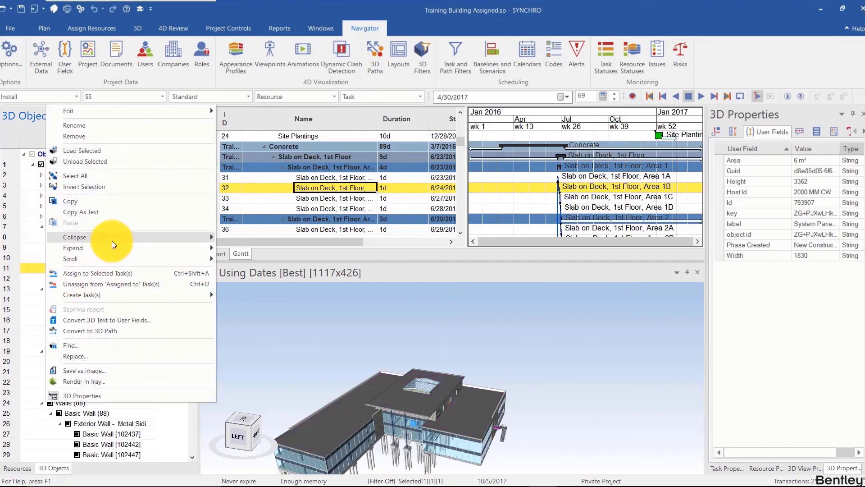
{"action": "mouse_move", "coordinate": [115, 237]}
{"action": "left_click", "coordinate": [238, 240]}
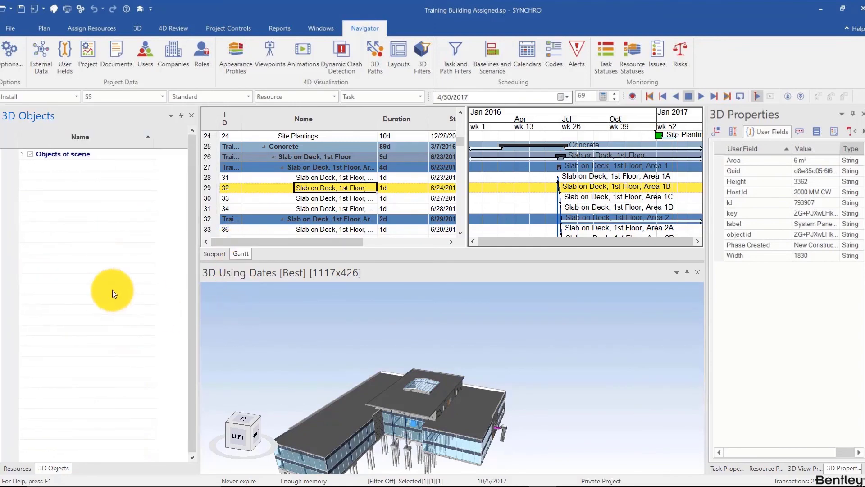